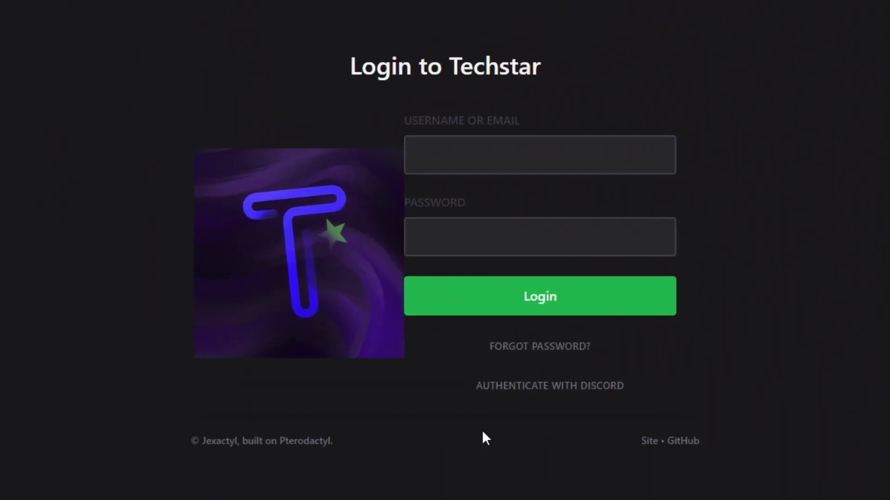
Choose 'Authenticate with Discord' on the Techstar login page.
{"action": "left_click", "coordinate": [547, 390]}
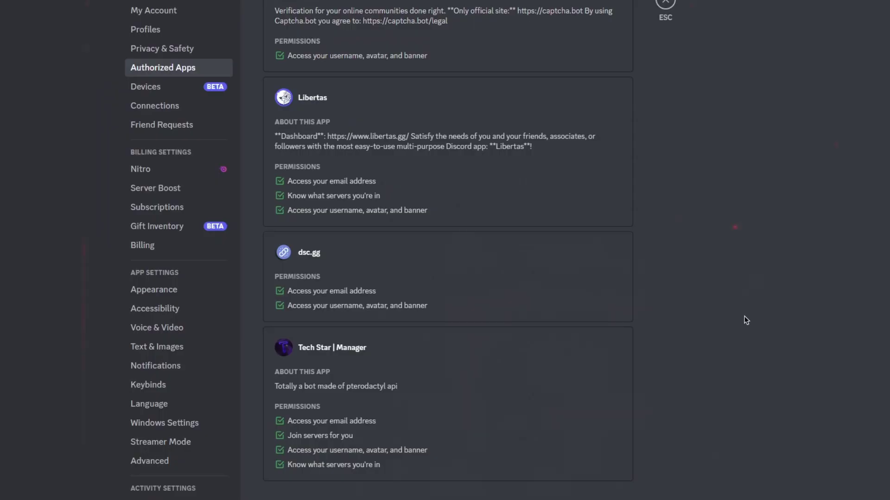
Deauthorize the Tech Star | Manager app in Discord's Authorized Apps and confirm.
{"action": "left_click", "coordinate": [591, 352]}
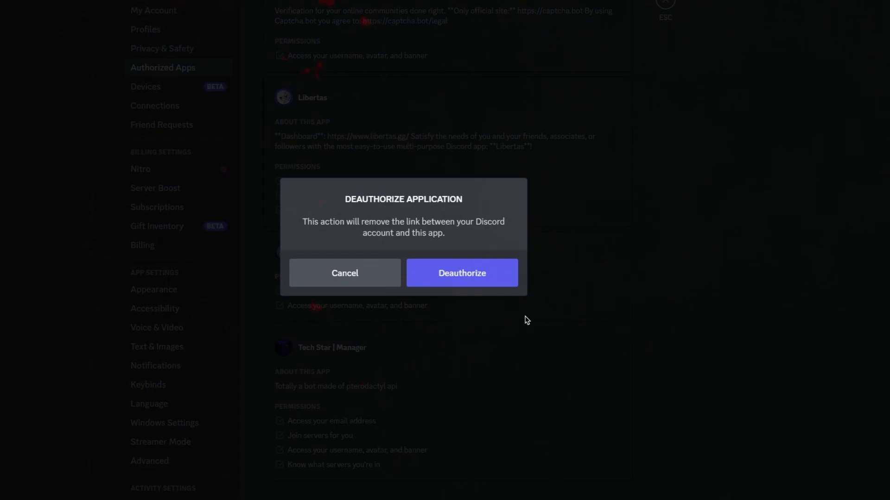
{"action": "left_click", "coordinate": [476, 285]}
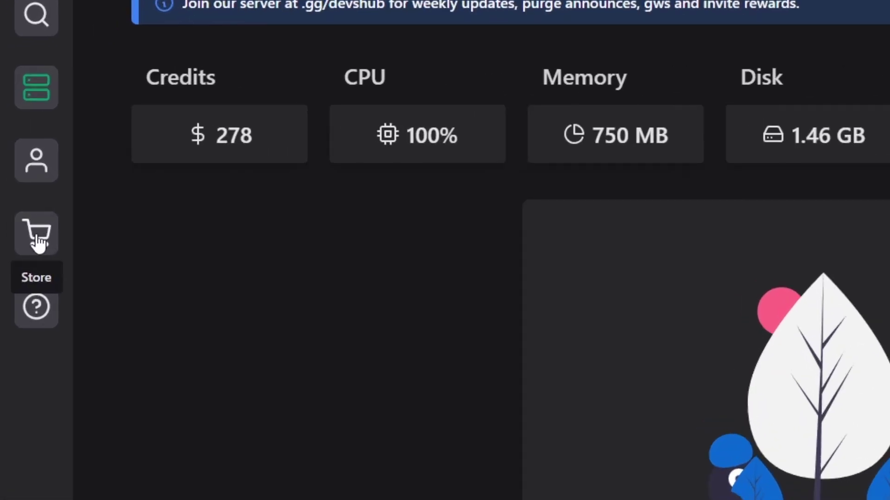
Go to the Techstar Store from the sidebar cart icon.
{"action": "left_click", "coordinate": [19, 176]}
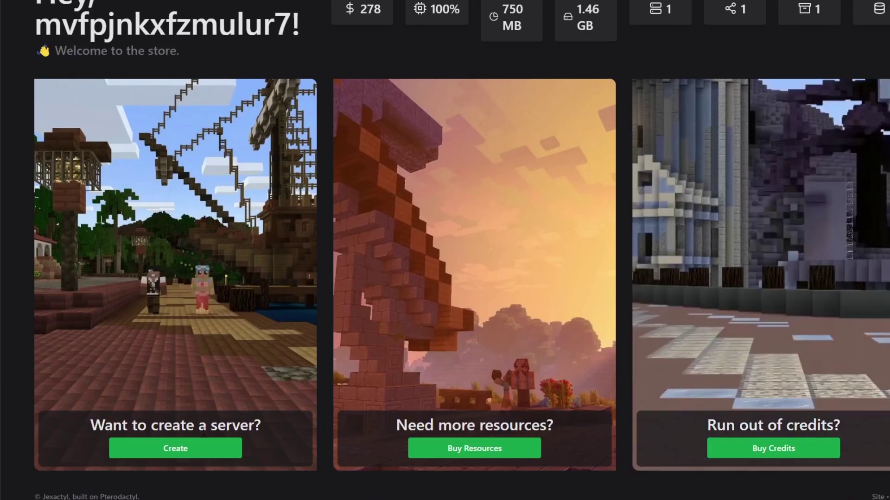
Start a new server named BeingYT with 100% CPU, 750 MB RAM and 1500 MB storage.
{"action": "left_click", "coordinate": [176, 448]}
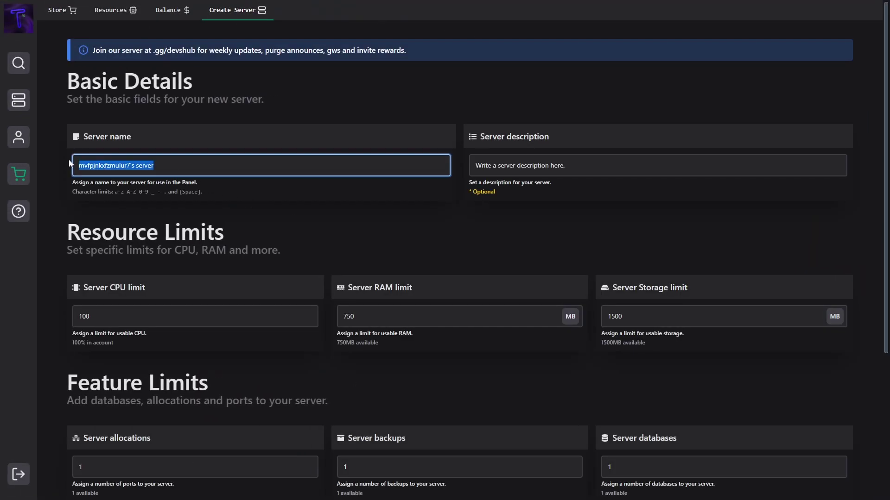
{"action": "type", "text": "BeingYT"}
{"action": "key", "text": "Tab"}
{"action": "key", "text": "Tab"}
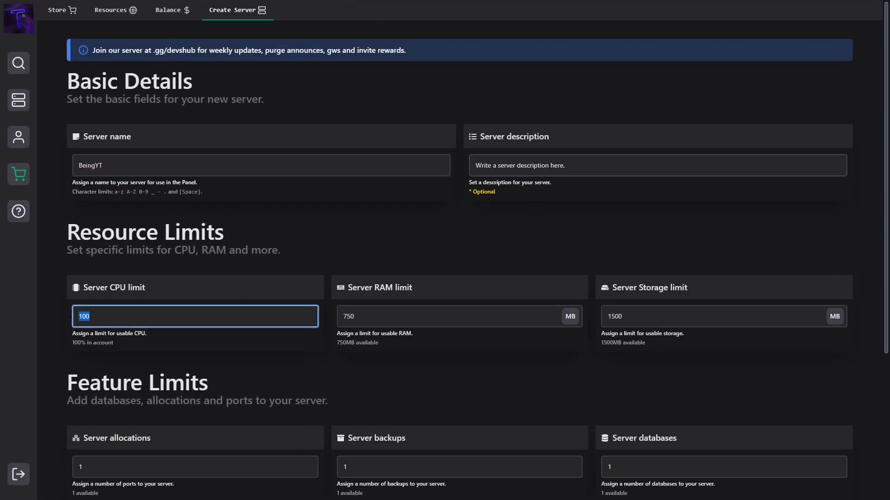
{"action": "type", "text": "1"}
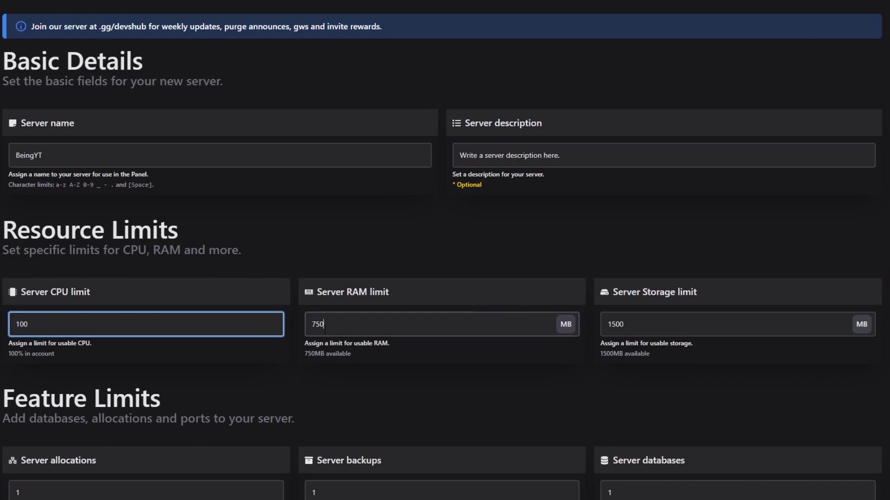
{"action": "key", "text": "Tab"}
{"action": "key", "text": "Tab"}
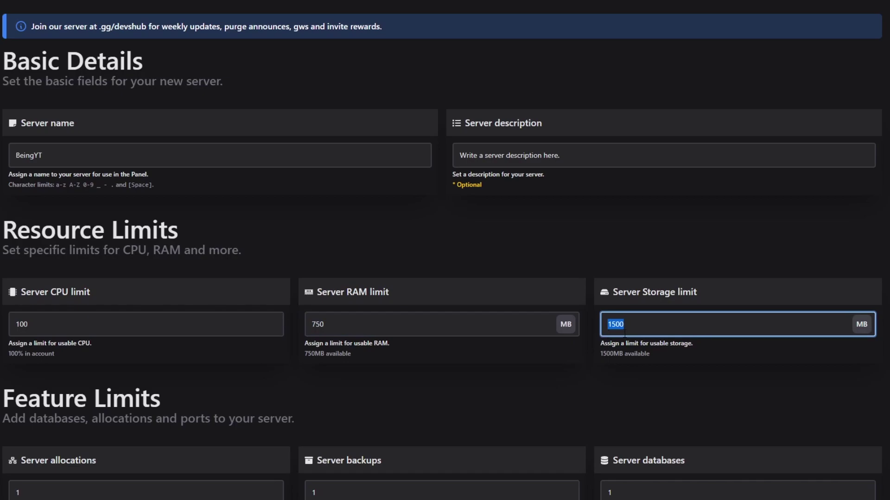
{"action": "left_click", "coordinate": [558, 379]}
{"action": "scroll", "coordinate": [564, 347], "scroll_direction": "down", "scroll_amount": 3}
Give the server one allocation, one backup and one database.
{"action": "left_click", "coordinate": [51, 290]}
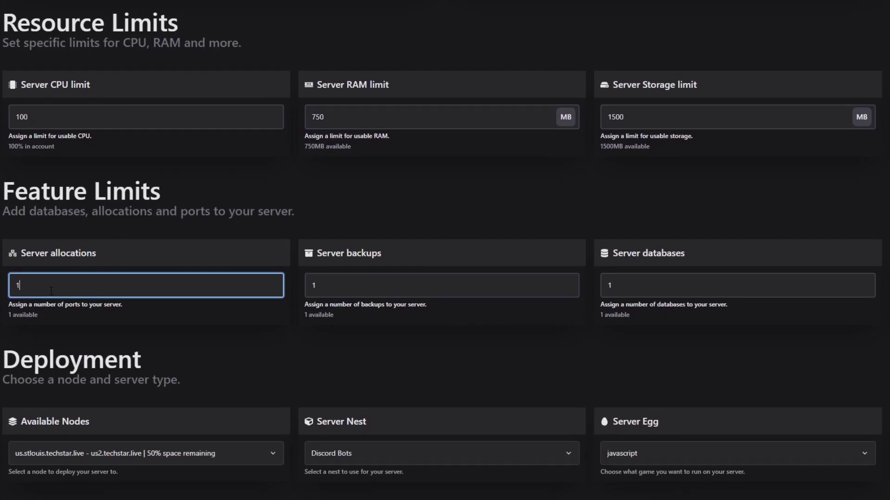
{"action": "left_click", "coordinate": [361, 291]}
{"action": "left_click", "coordinate": [606, 291]}
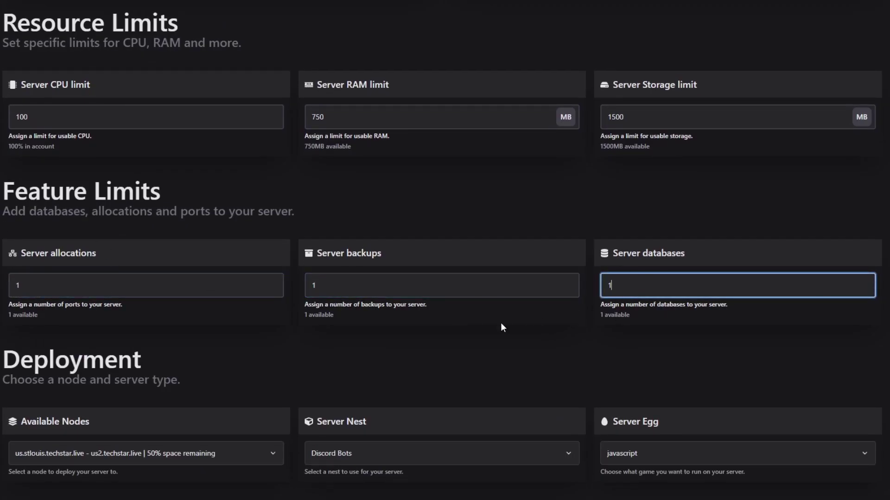
{"action": "scroll", "coordinate": [500, 326], "scroll_direction": "down", "scroll_amount": 1}
{"action": "left_click", "coordinate": [146, 434]}
Keep the same node and choose Discord Bots as the server nest.
{"action": "left_click", "coordinate": [114, 436]}
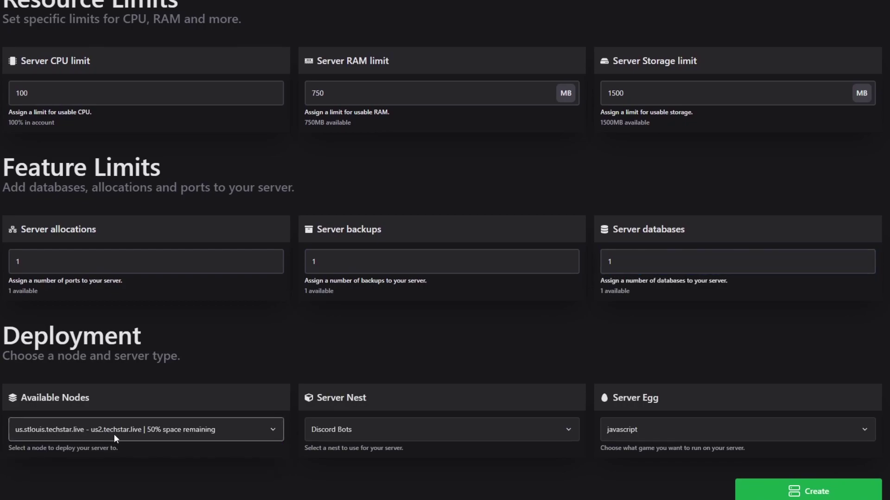
{"action": "left_click", "coordinate": [394, 433]}
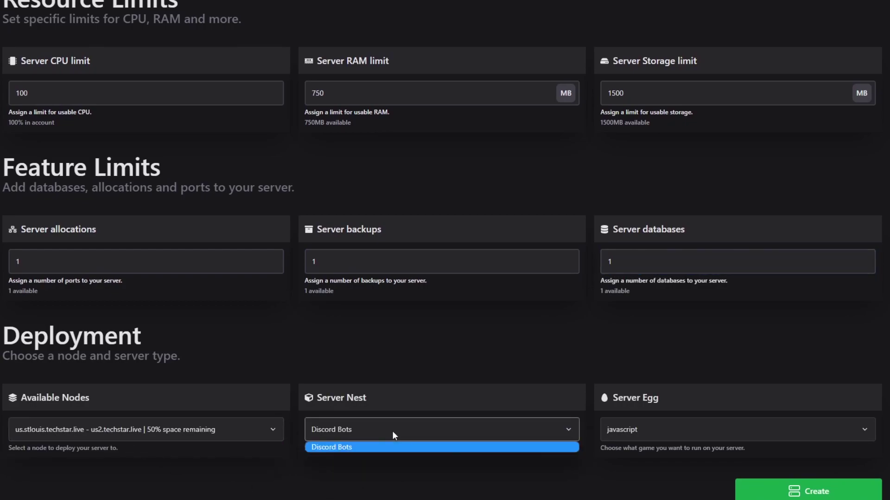
{"action": "left_click", "coordinate": [338, 446]}
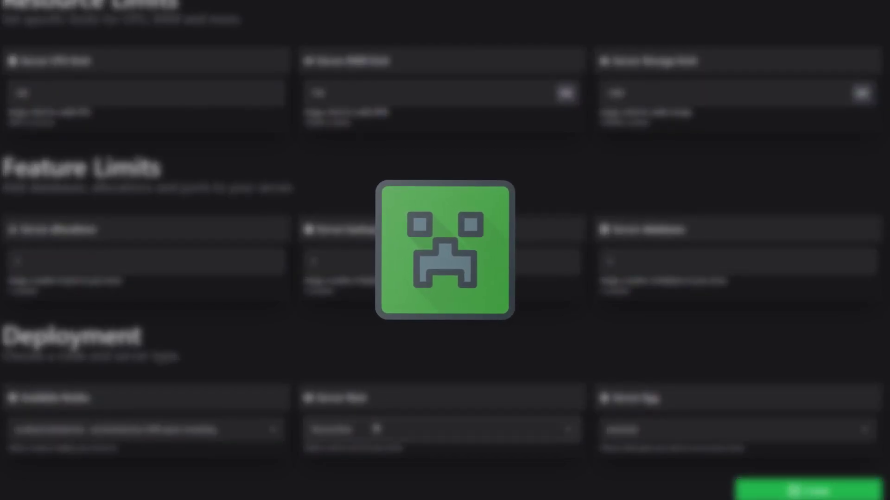
Keep javascript as the server egg and create the BeingYT server.
{"action": "left_click", "coordinate": [739, 429]}
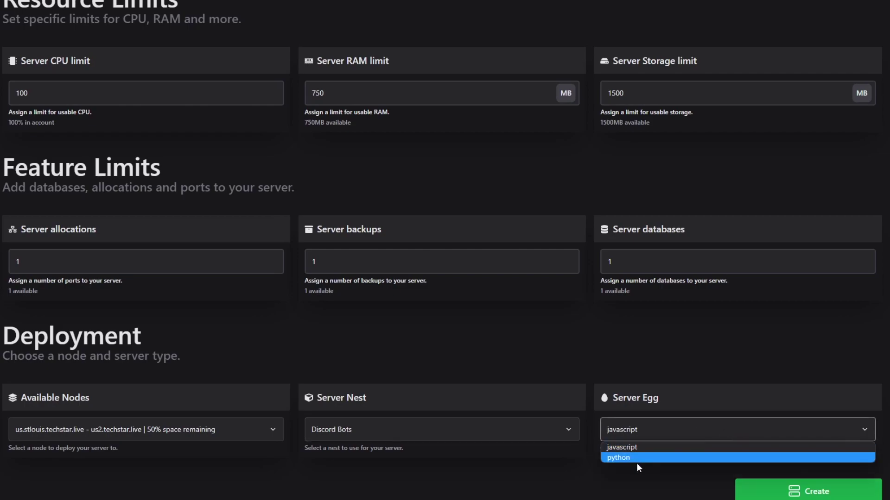
{"action": "left_click", "coordinate": [625, 449]}
{"action": "left_click", "coordinate": [676, 431]}
{"action": "left_click", "coordinate": [642, 449]}
{"action": "scroll", "coordinate": [673, 459], "scroll_direction": "down", "scroll_amount": 1}
{"action": "scroll", "coordinate": [673, 464], "scroll_direction": "down", "scroll_amount": 1}
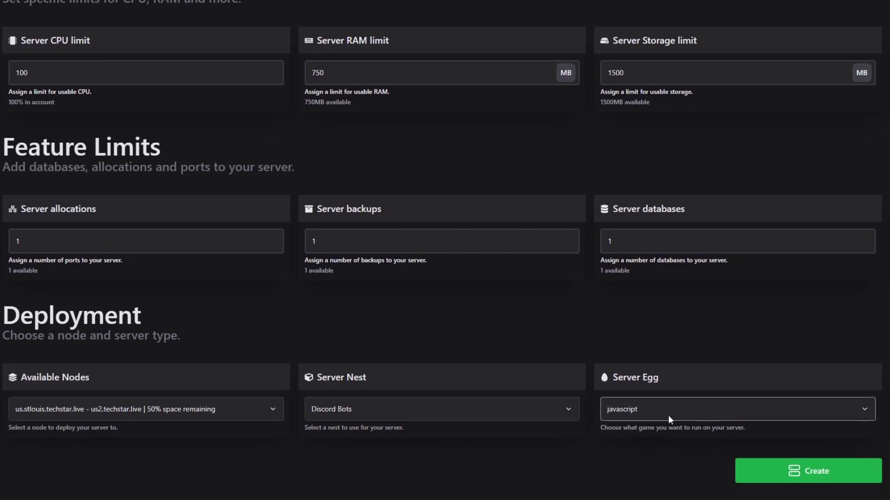
{"action": "left_click", "coordinate": [667, 411]}
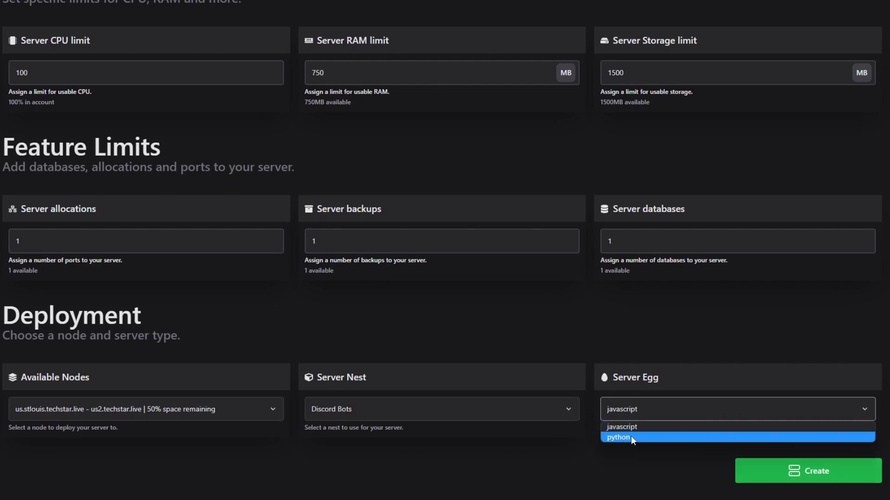
{"action": "left_click", "coordinate": [686, 409]}
{"action": "left_click", "coordinate": [821, 473]}
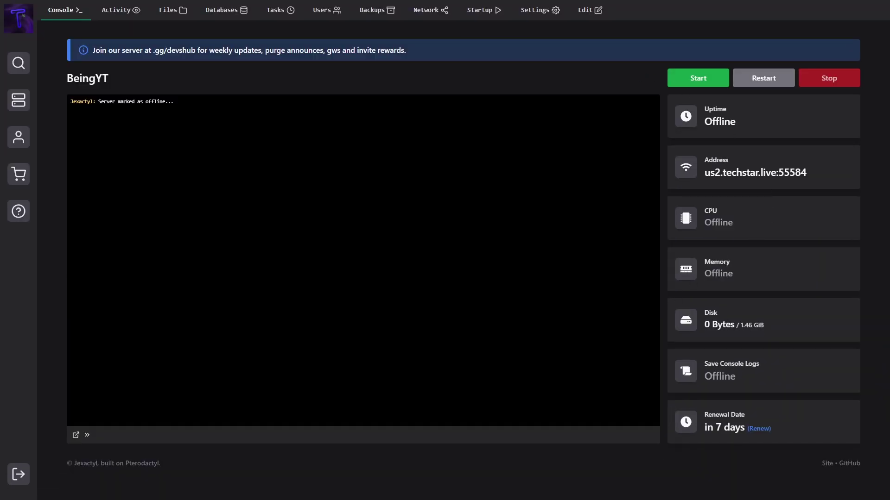
Upload DumbassGithub.tar.gz in the BeingYT file manager.
{"action": "left_click", "coordinate": [167, 14]}
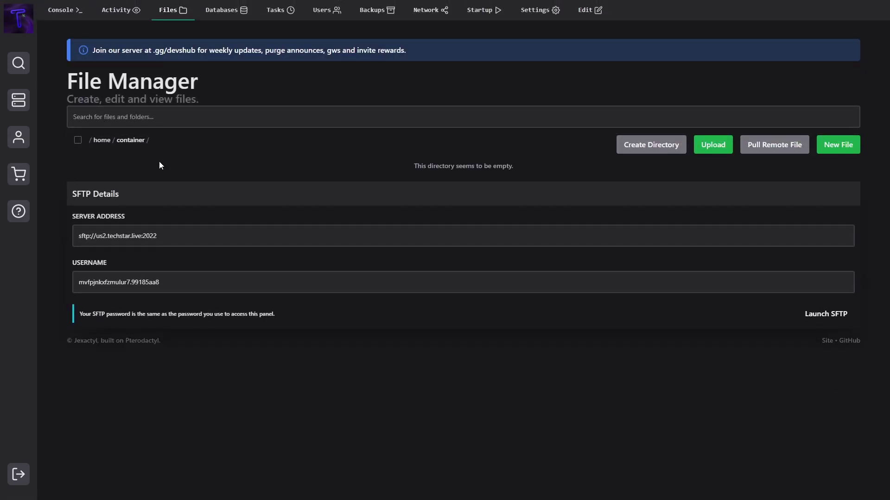
{"action": "left_click", "coordinate": [712, 147]}
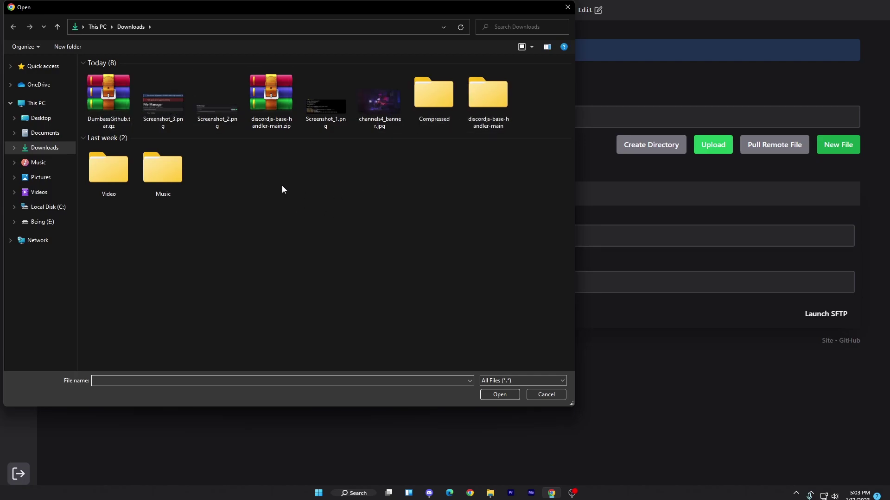
{"action": "double_click", "coordinate": [113, 102]}
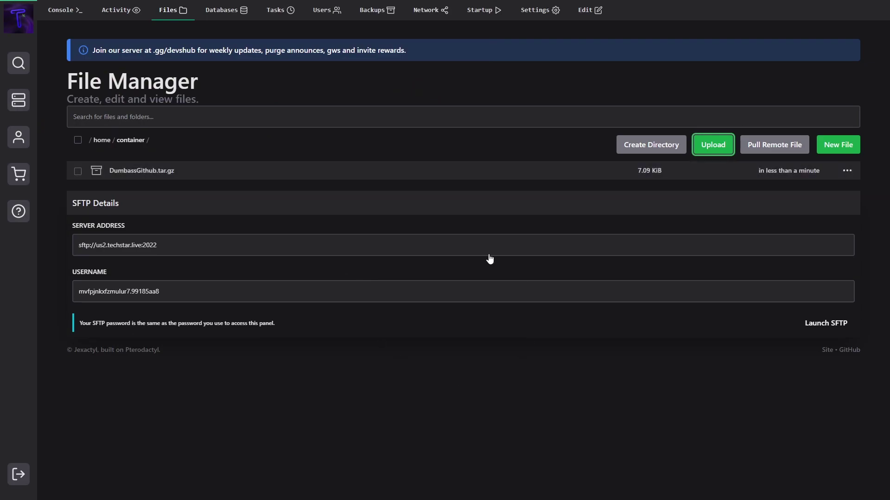
Unarchive DumbassGithub.tar.gz and delete the archive file.
{"action": "left_click", "coordinate": [848, 171]}
{"action": "left_click", "coordinate": [789, 259]}
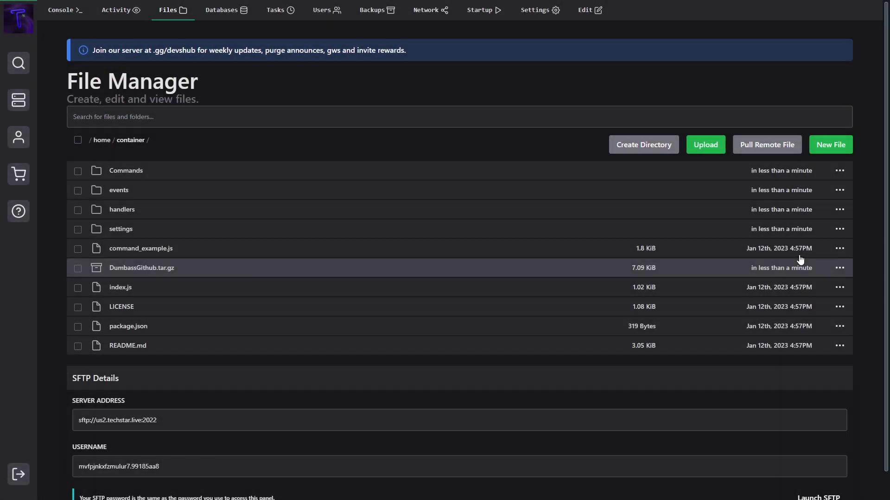
{"action": "left_click", "coordinate": [77, 268]}
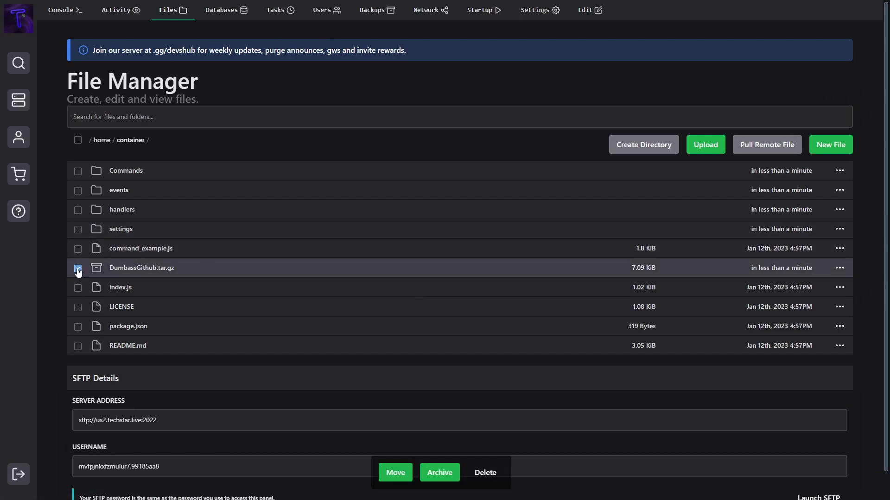
{"action": "left_click", "coordinate": [485, 473]}
Finish deleting the archive, save config.js with token, ? prefix and guild ID, and start BeingYT.
{"action": "left_click", "coordinate": [548, 286]}
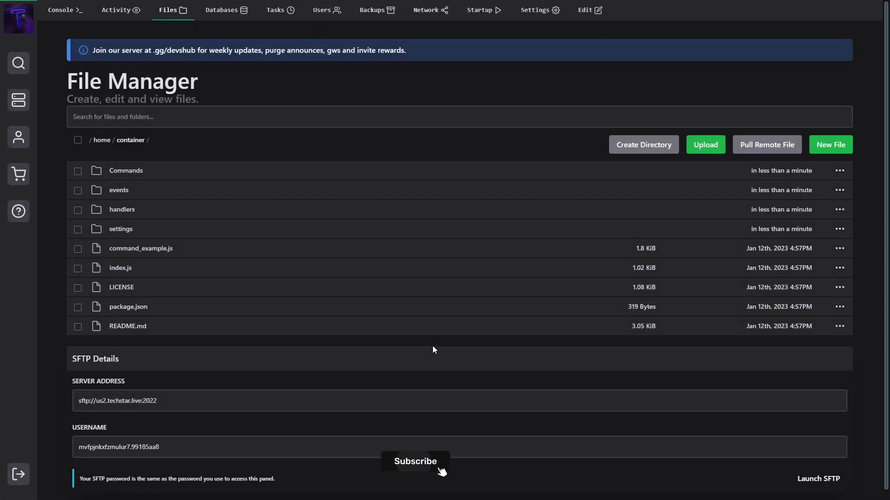
{"action": "left_click", "coordinate": [121, 228]}
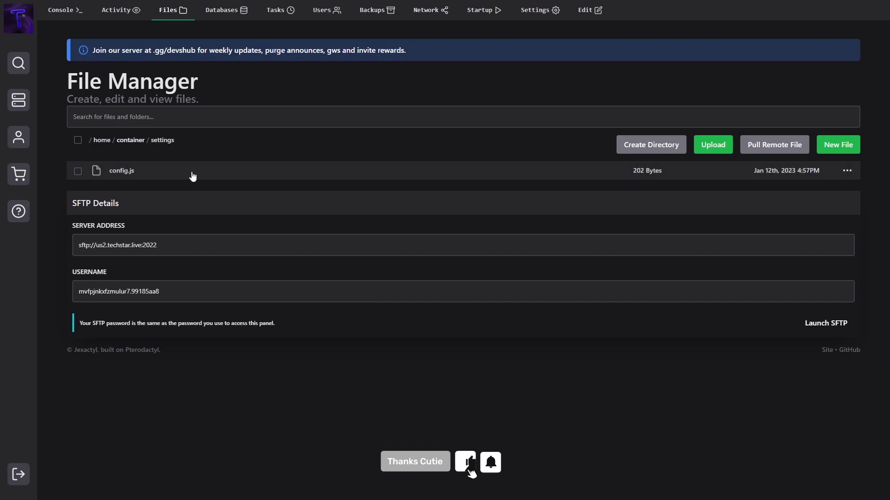
{"action": "left_click", "coordinate": [193, 174]}
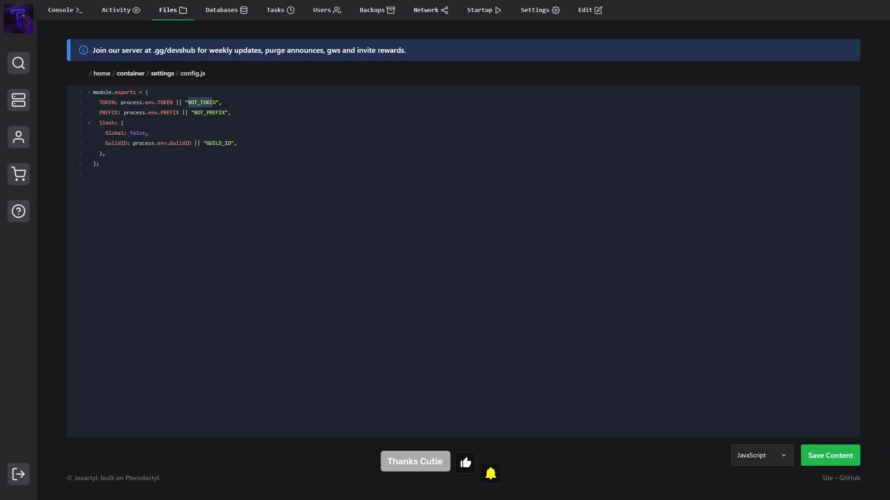
{"action": "left_click_drag", "start_coordinate": [202, 118], "coordinate": [195, 117]}
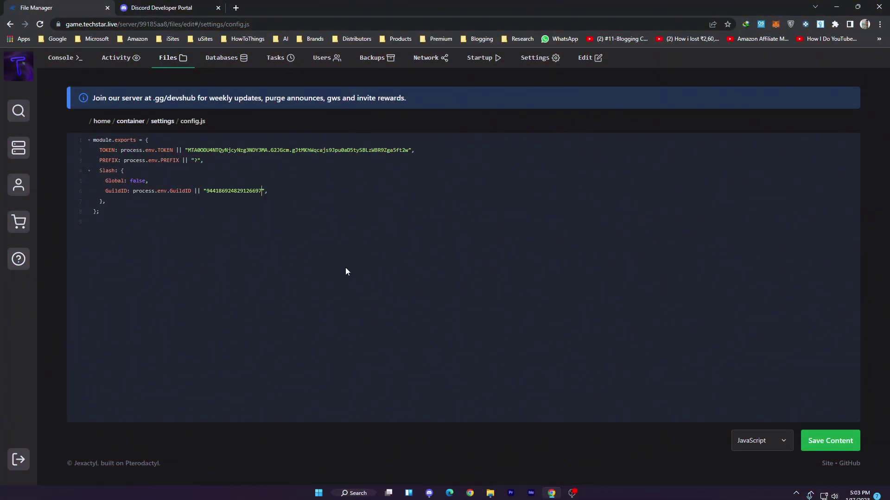
{"action": "left_click", "coordinate": [827, 448]}
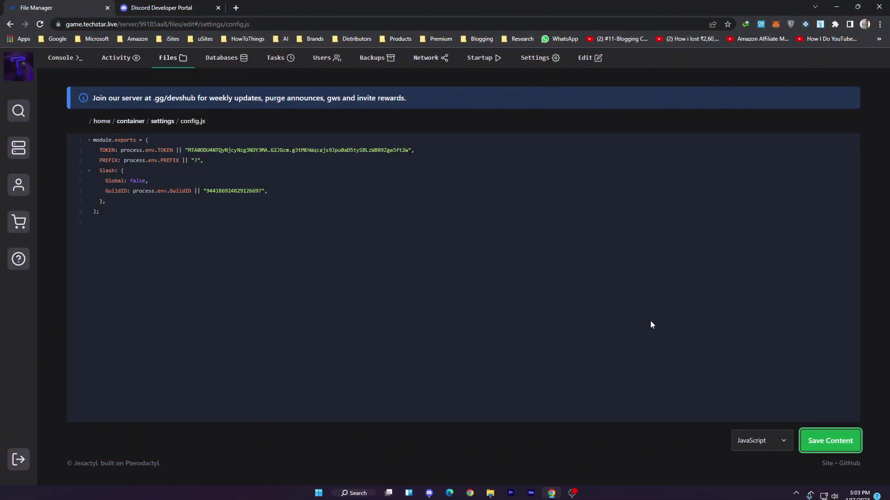
{"action": "left_click", "coordinate": [56, 61]}
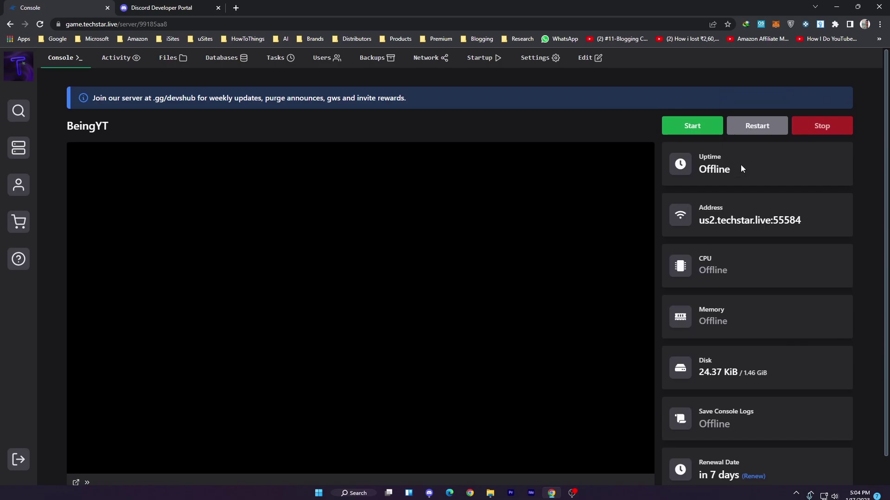
{"action": "left_click", "coordinate": [695, 127]}
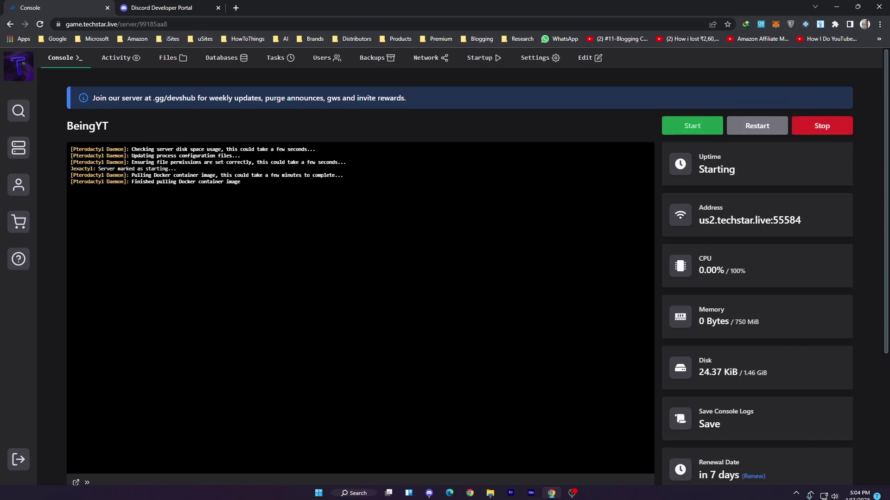
{"action": "scroll", "coordinate": [755, 268], "scroll_direction": "down", "scroll_amount": 1}
{"action": "scroll", "coordinate": [53, 294], "scroll_direction": "down", "scroll_amount": 2}
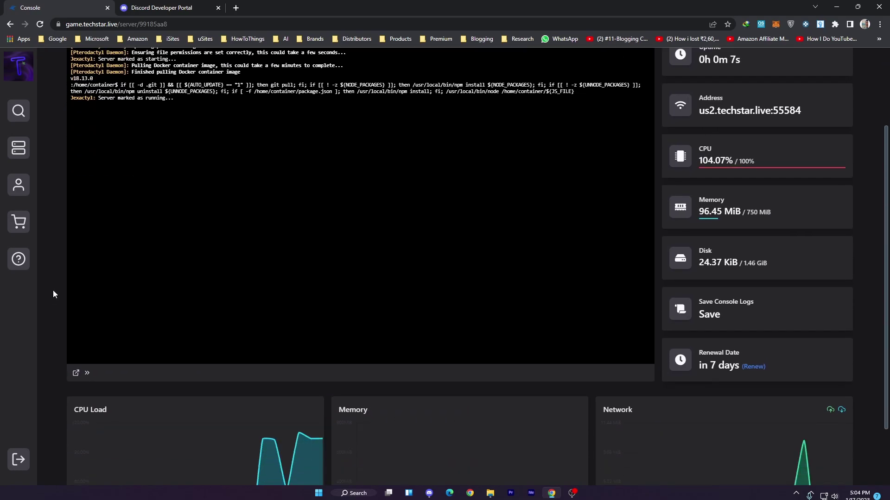
{"action": "scroll", "coordinate": [243, 380], "scroll_direction": "down", "scroll_amount": 2}
{"action": "scroll", "coordinate": [244, 380], "scroll_direction": "up", "scroll_amount": 3}
{"action": "type", "text": "/"}
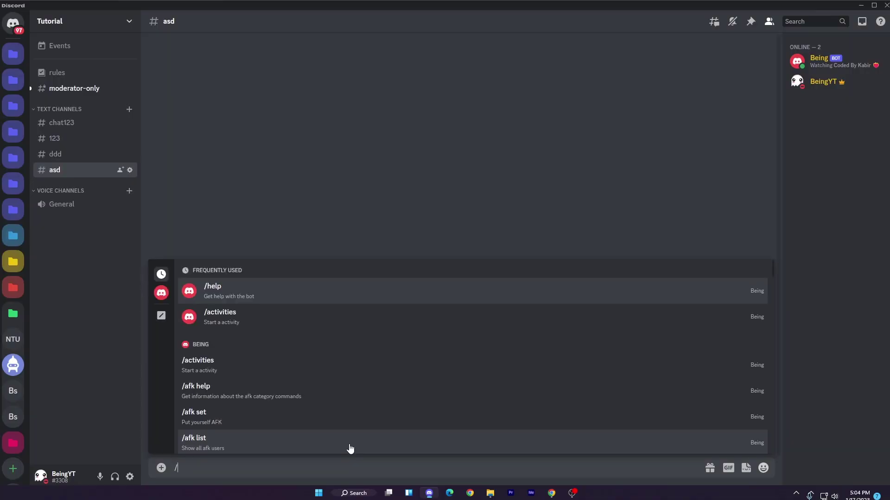
Send /help and then /hello in the #asd channel.
{"action": "key", "text": "Return"}
{"action": "key", "text": "Return"}
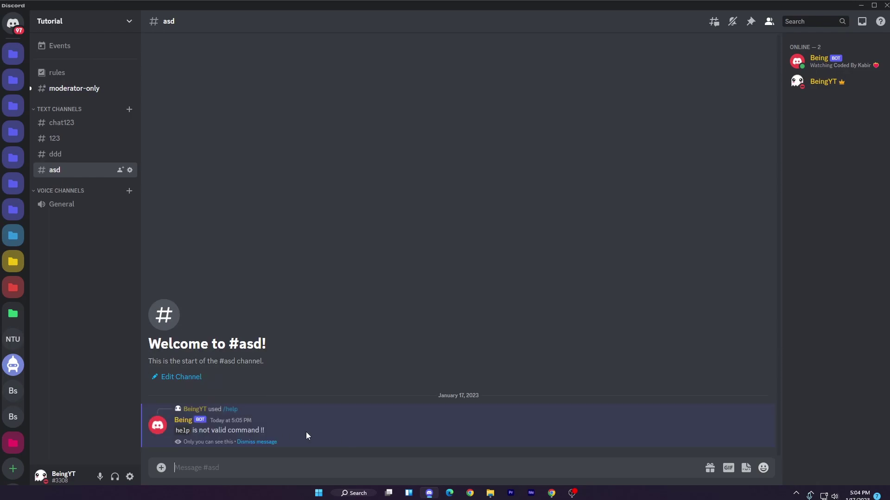
{"action": "type", "text": "/"}
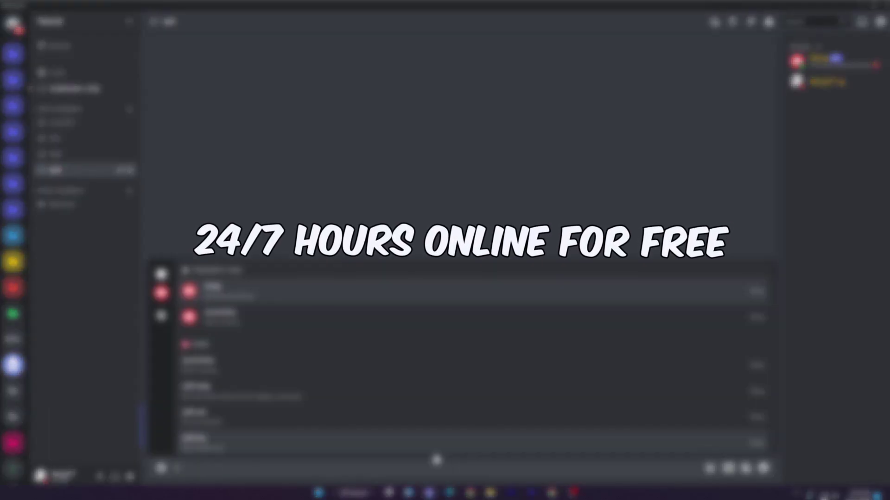
{"action": "type", "text": "he"}
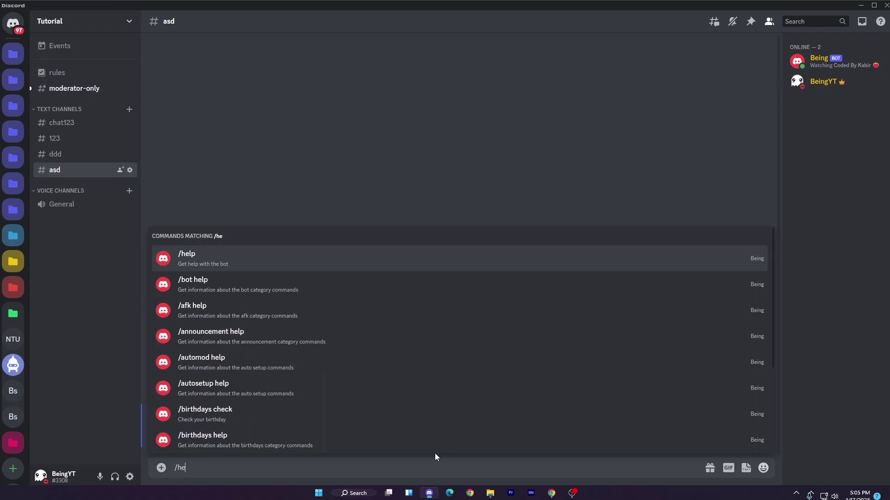
{"action": "type", "text": "lp"}
{"action": "key", "text": "Return"}
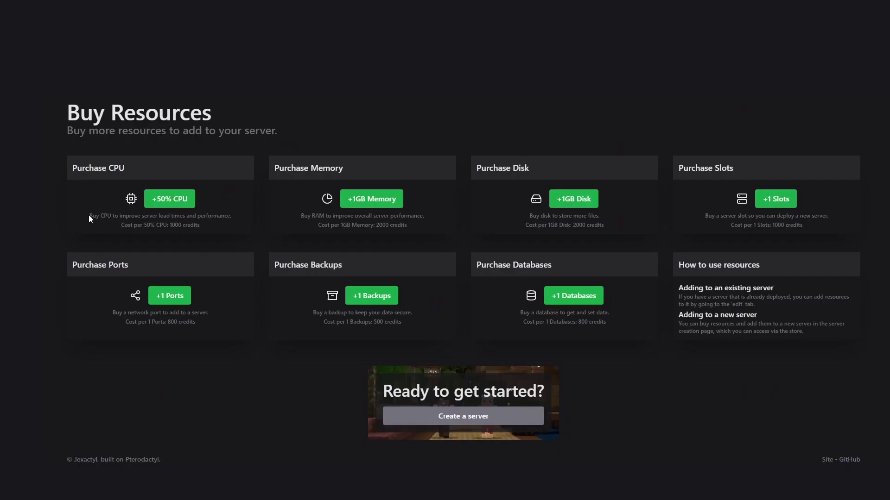
Highlight the 50% CPU cost line on the Buy Resources page.
{"action": "left_click_drag", "start_coordinate": [89, 220], "coordinate": [216, 225]}
{"action": "left_click_drag", "start_coordinate": [140, 224], "coordinate": [161, 226]}
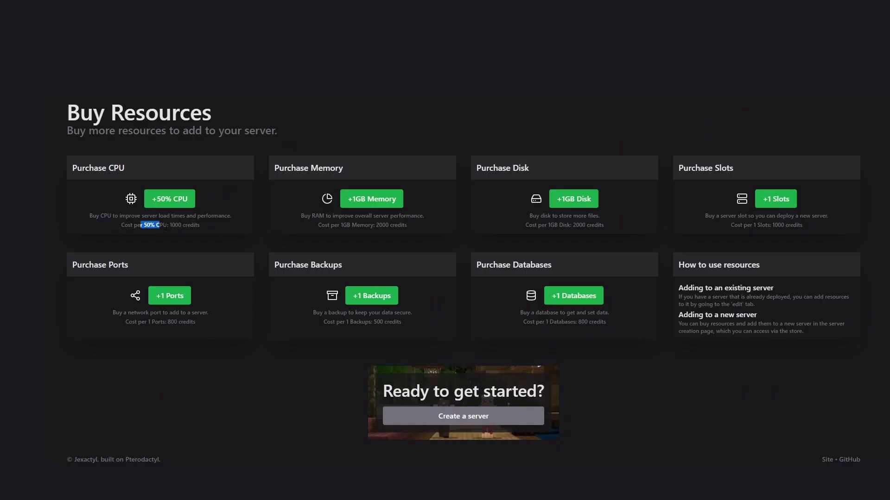